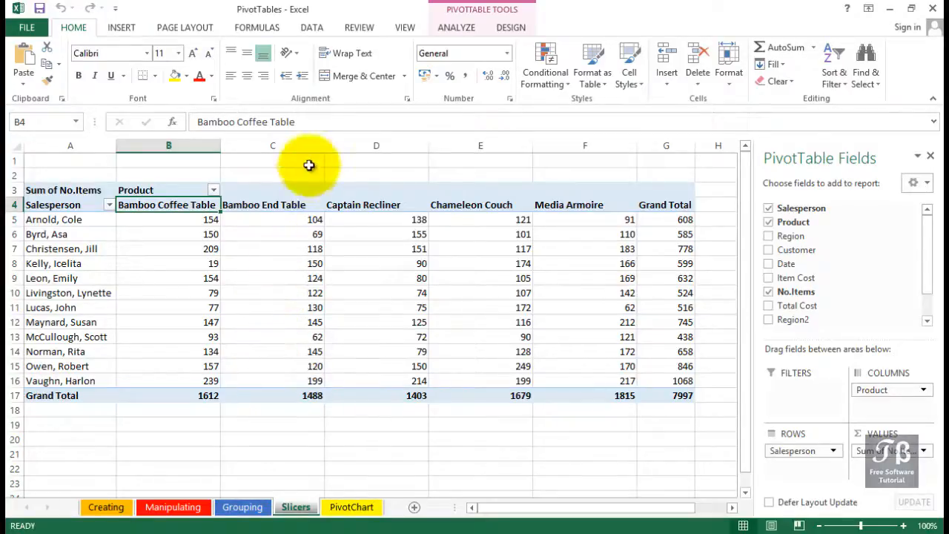
Step: Filter the pivot table's Salesperson field to exclude the fifth, seventh and ninth salespeople in the list
drag(325, 141, 303, 143)
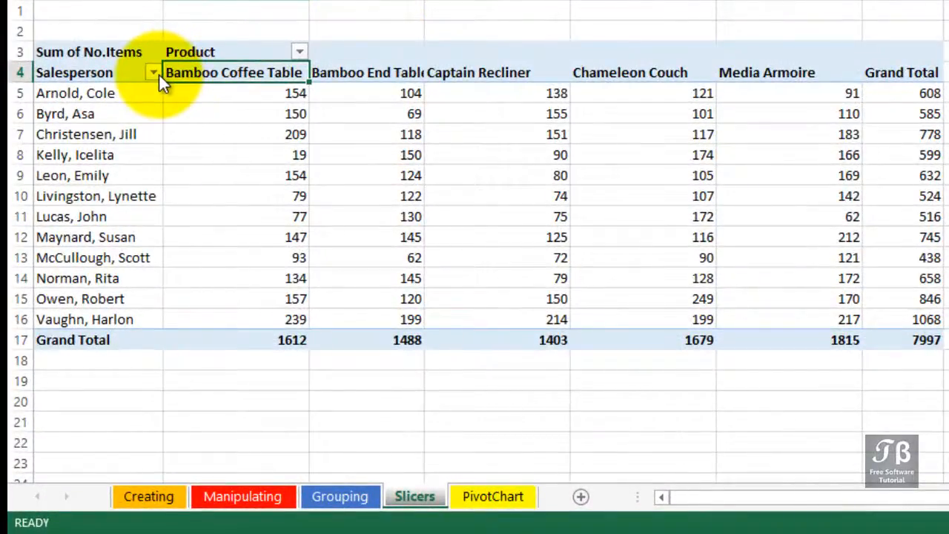
click(157, 73)
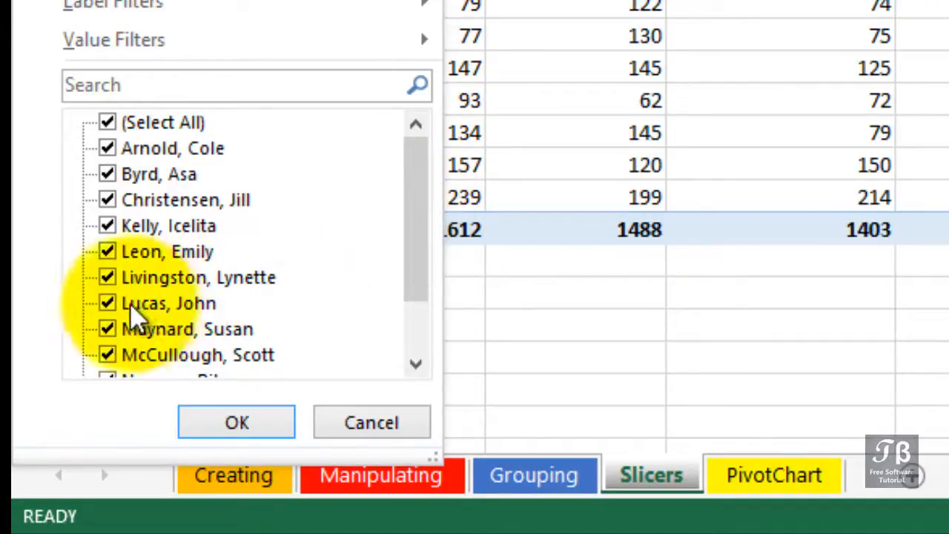
click(107, 259)
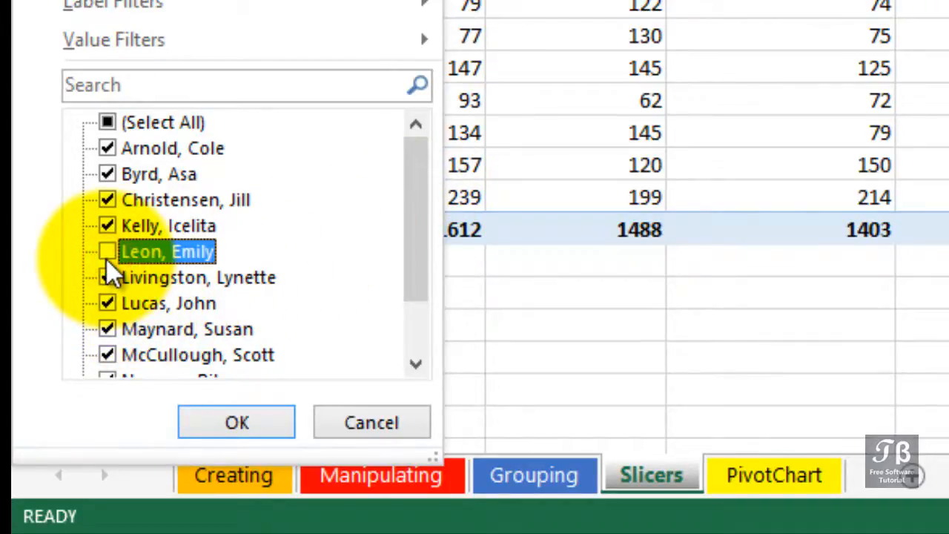
click(107, 303)
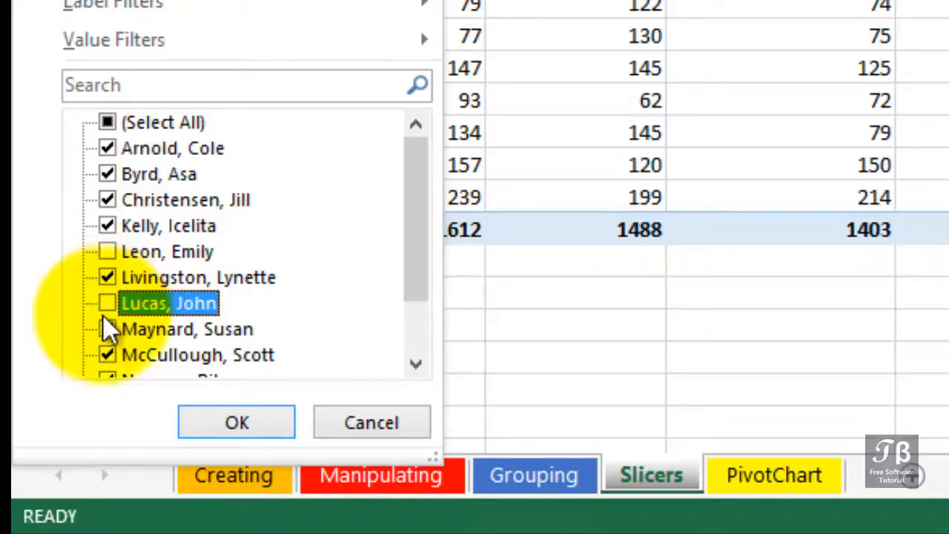
click(107, 355)
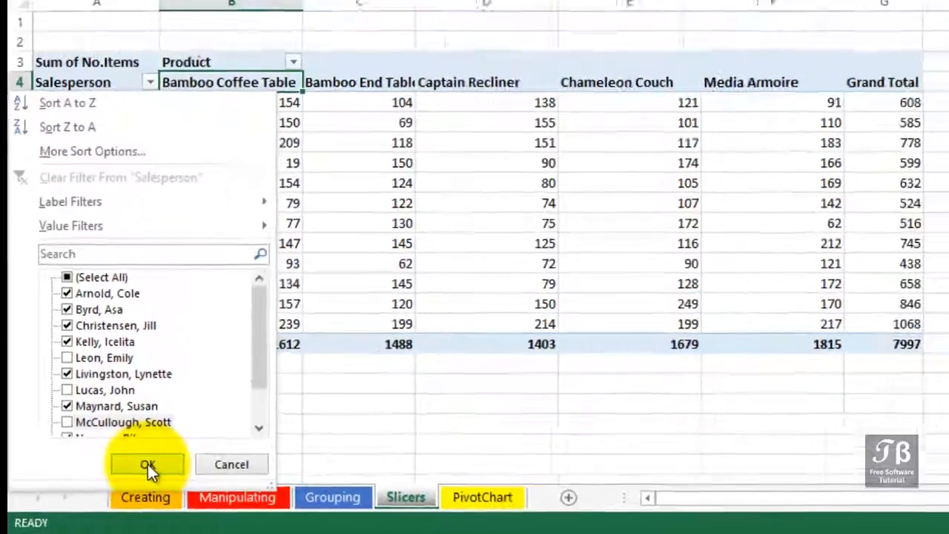
click(237, 422)
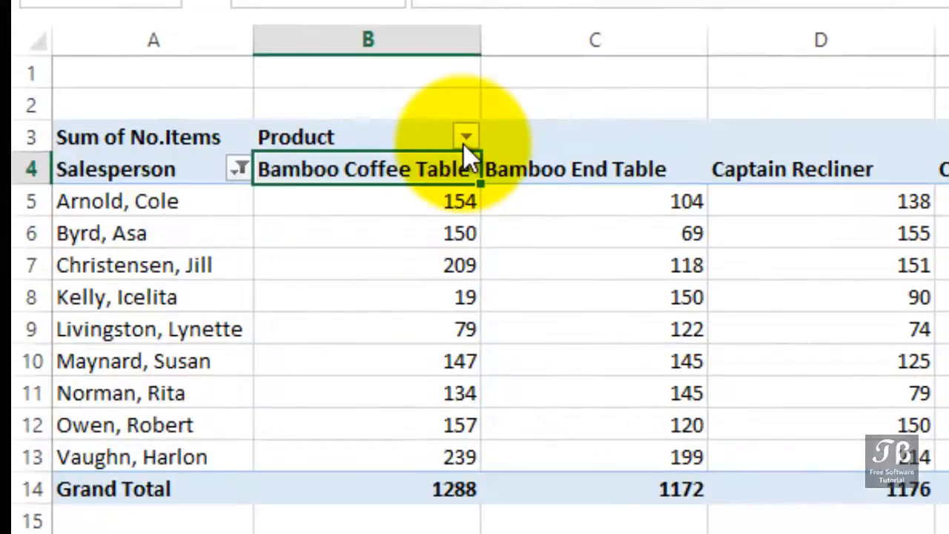
Step: Filter the pivot table's Product field to exclude Chameleon Couch
click(463, 141)
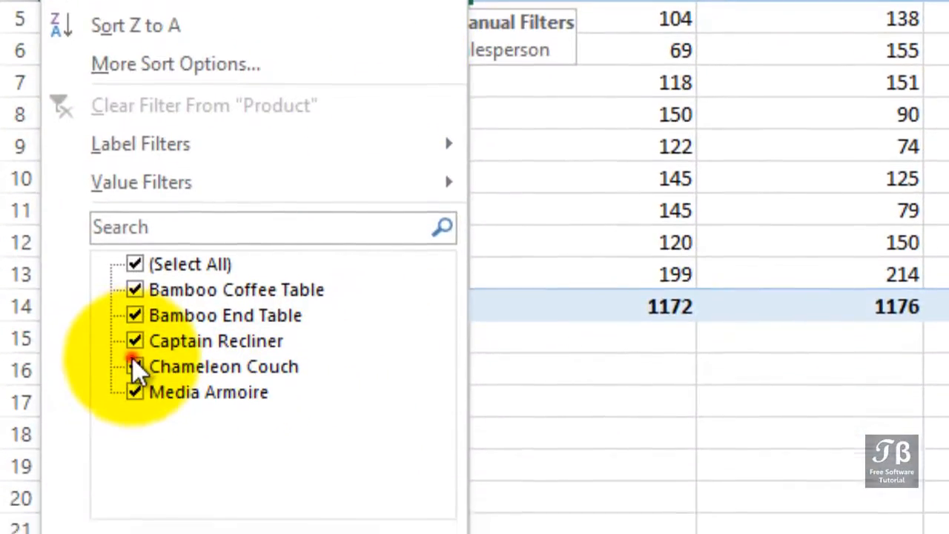
click(135, 407)
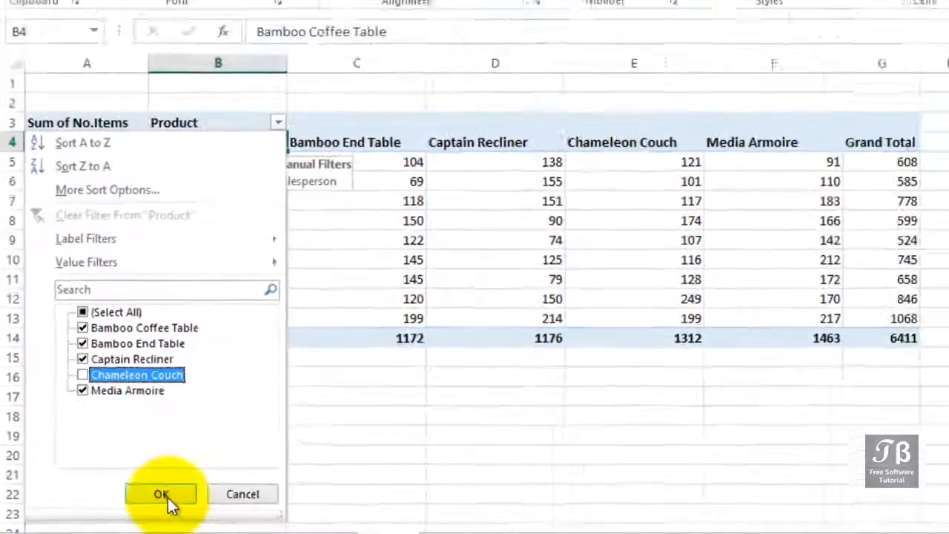
click(215, 482)
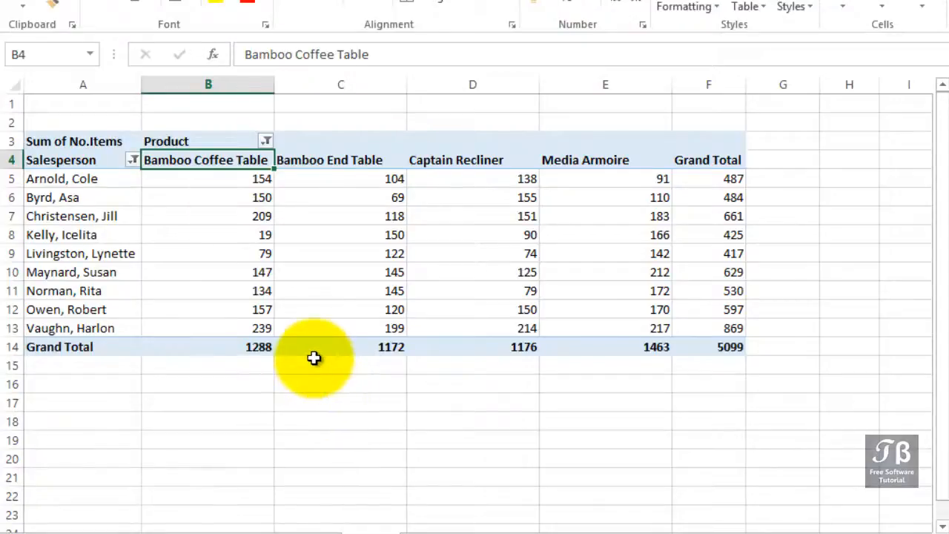
mouse_move(314, 354)
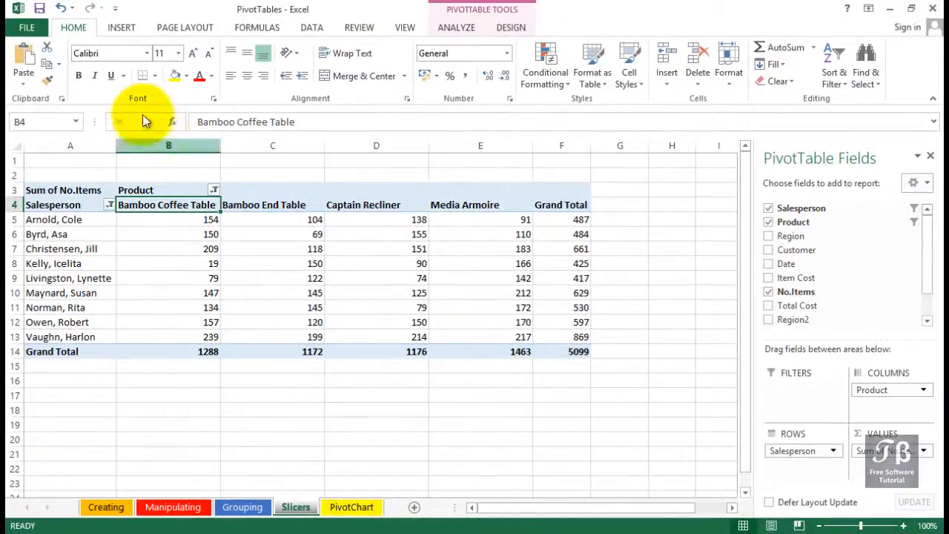
Step: Insert slicers for the Salesperson, Product, Region and Customer fields of the pivot table
click(121, 28)
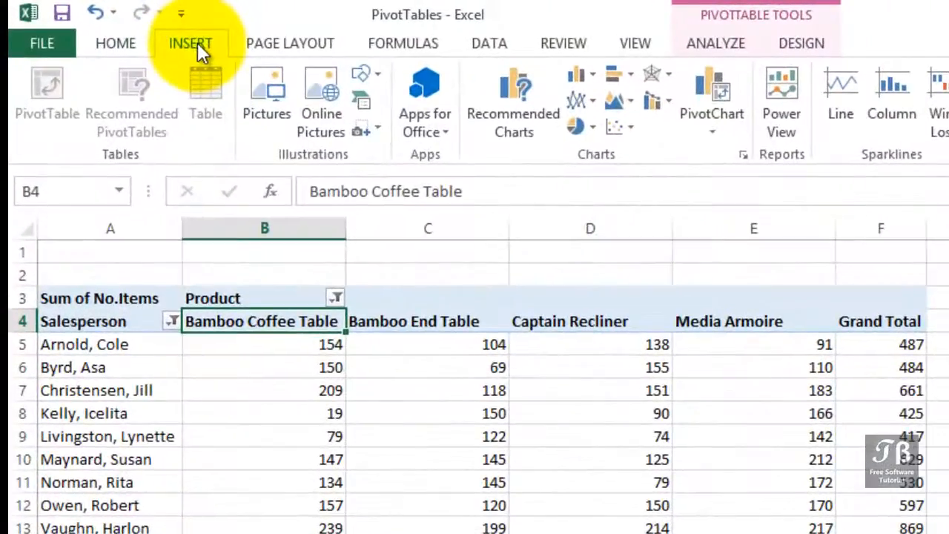
click(729, 46)
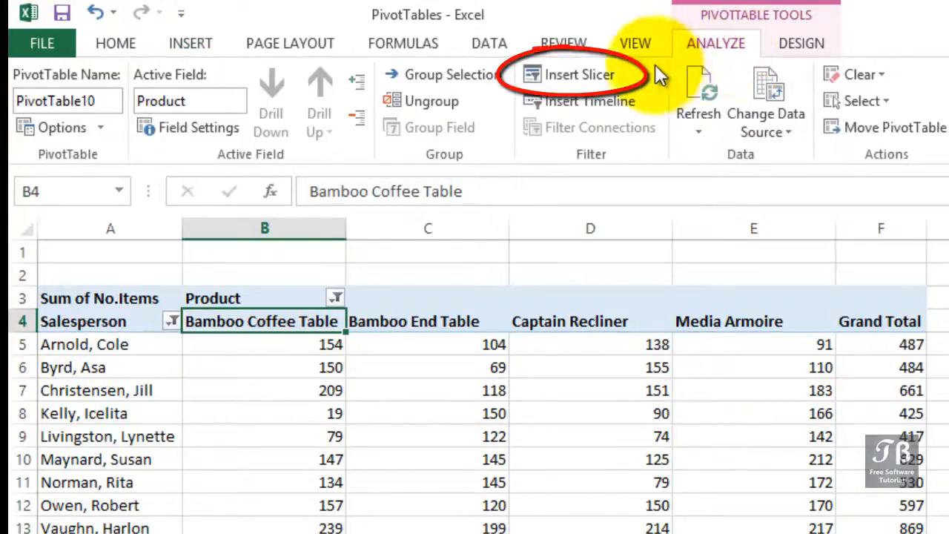
click(611, 73)
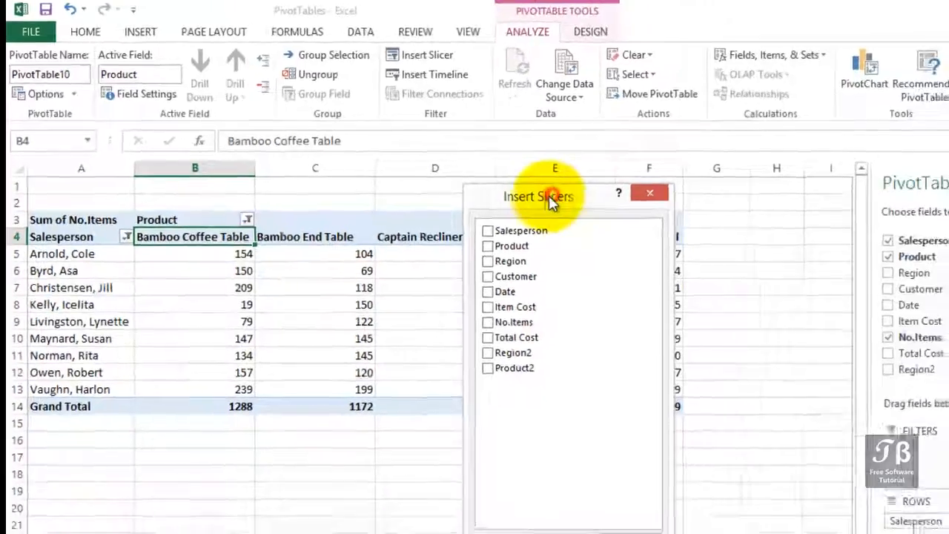
drag(557, 195, 430, 137)
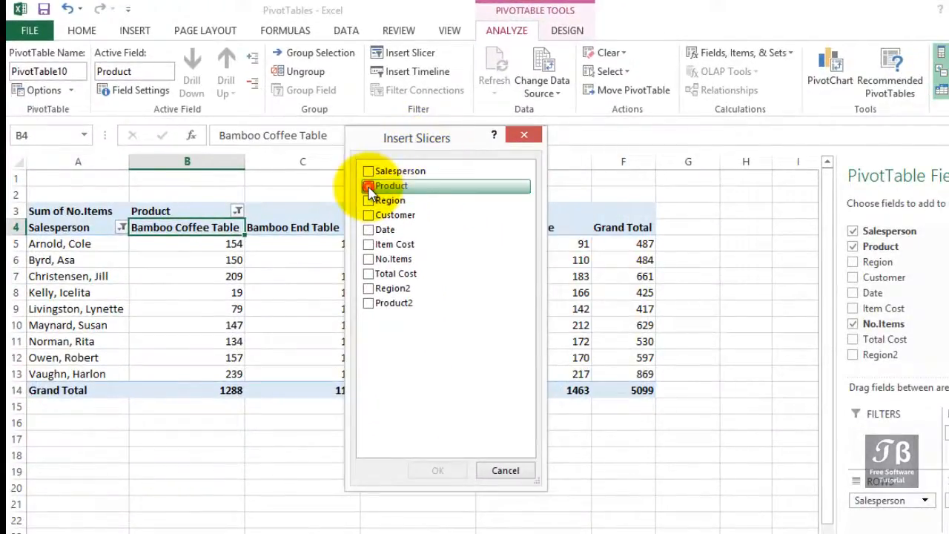
click(370, 187)
click(371, 172)
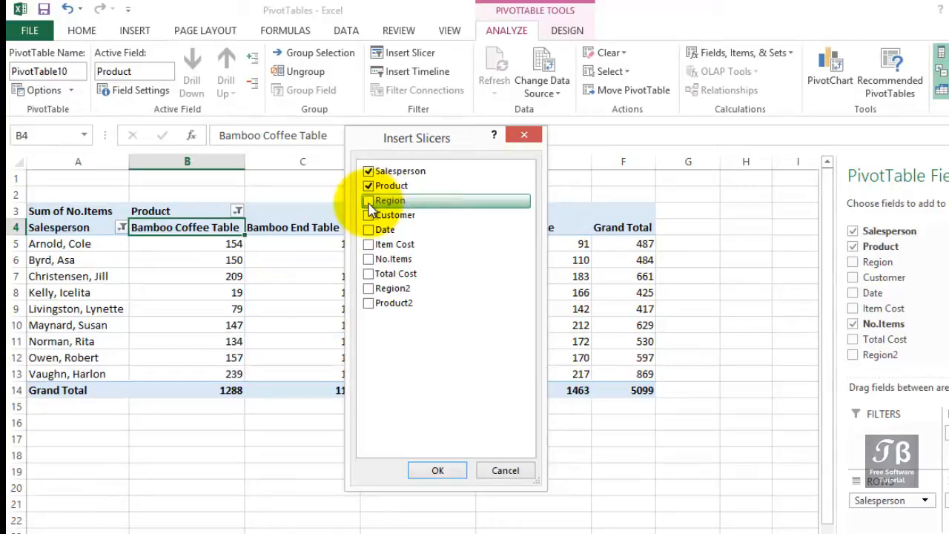
click(369, 203)
click(369, 216)
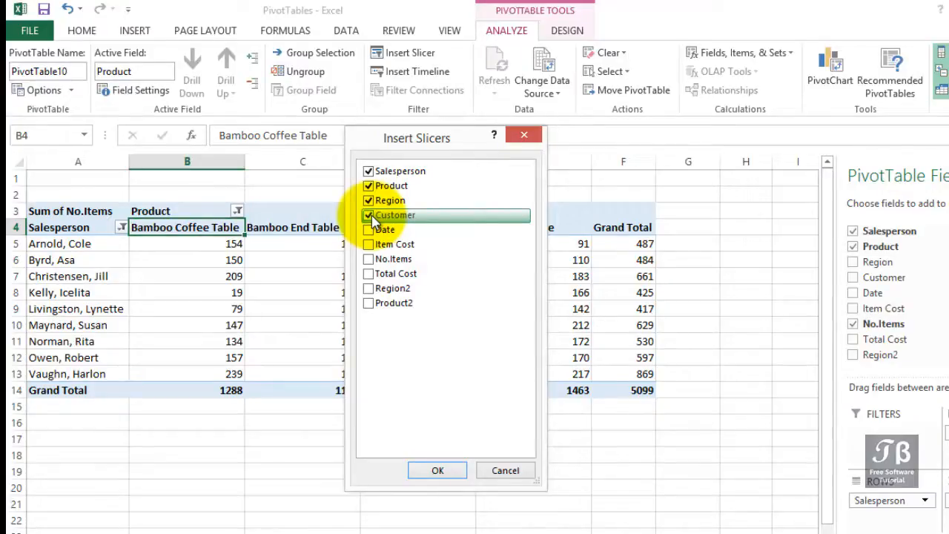
click(436, 472)
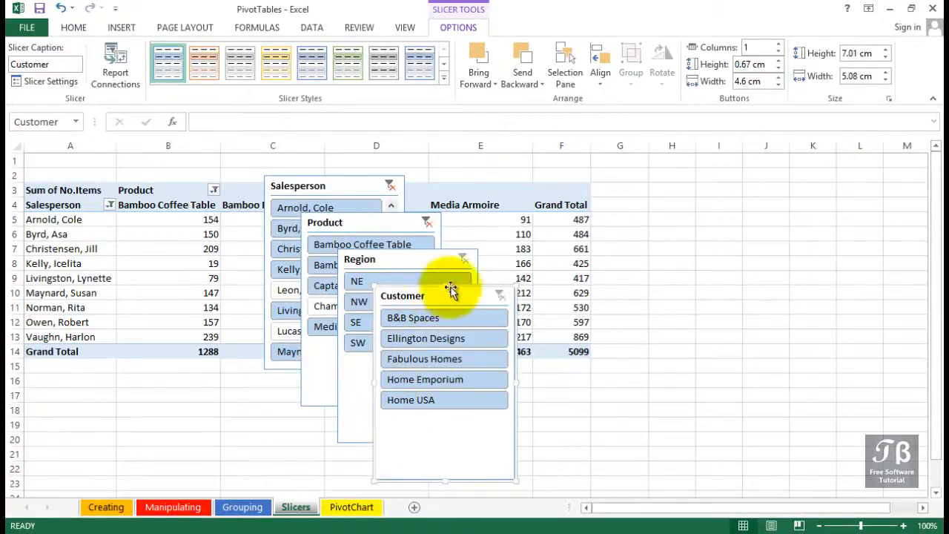
Step: Place the Customer, Region and Product slicers beside the pivot table, shortening them to about 4.7, 4.1 and 4.8 cm high respectively
drag(460, 288, 869, 158)
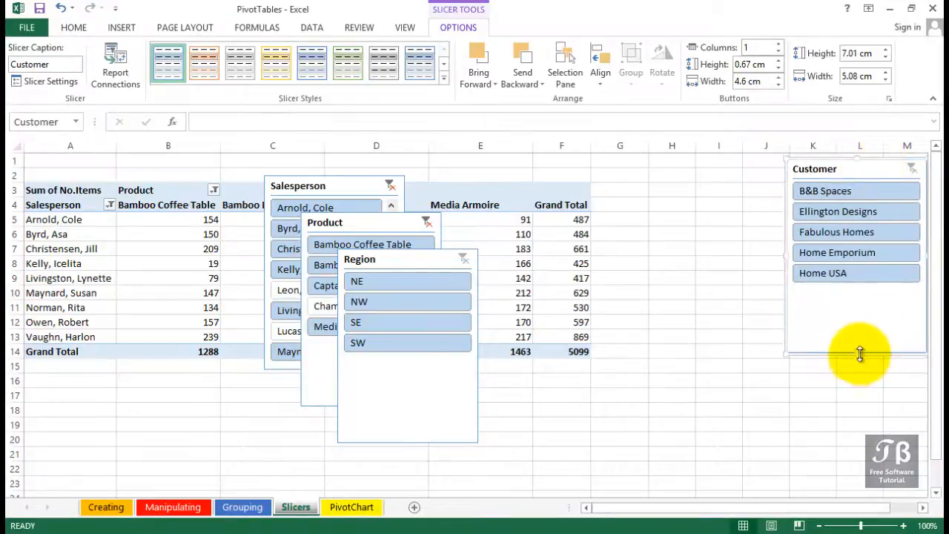
drag(860, 352, 856, 289)
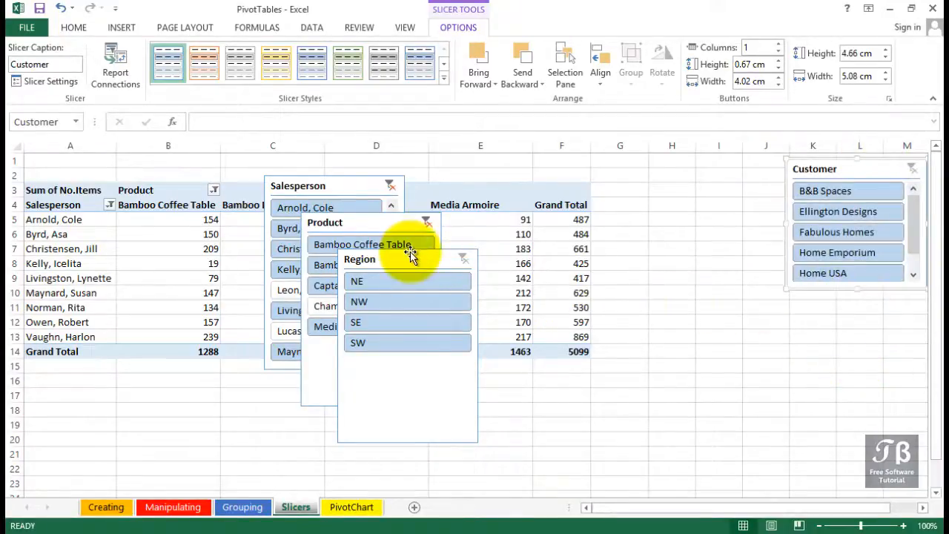
drag(410, 252, 711, 169)
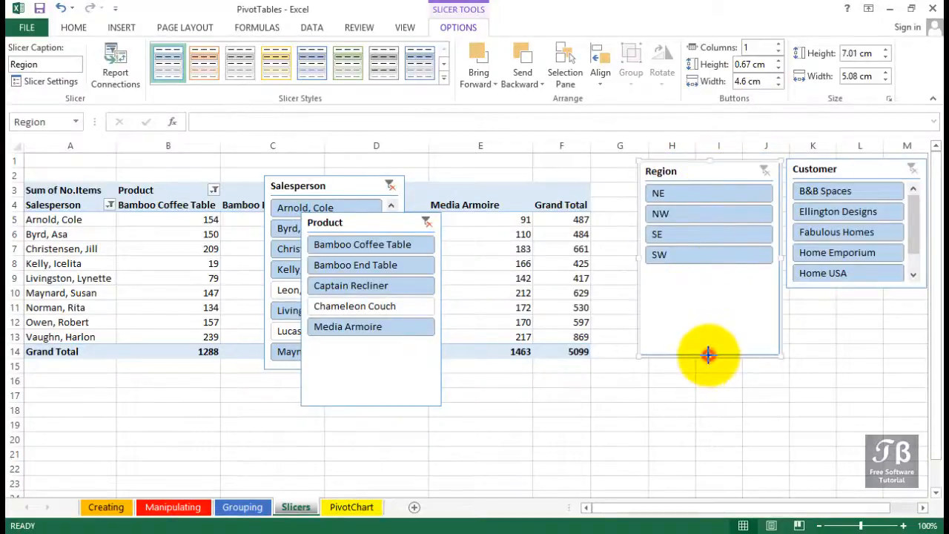
click(712, 274)
drag(712, 275, 710, 272)
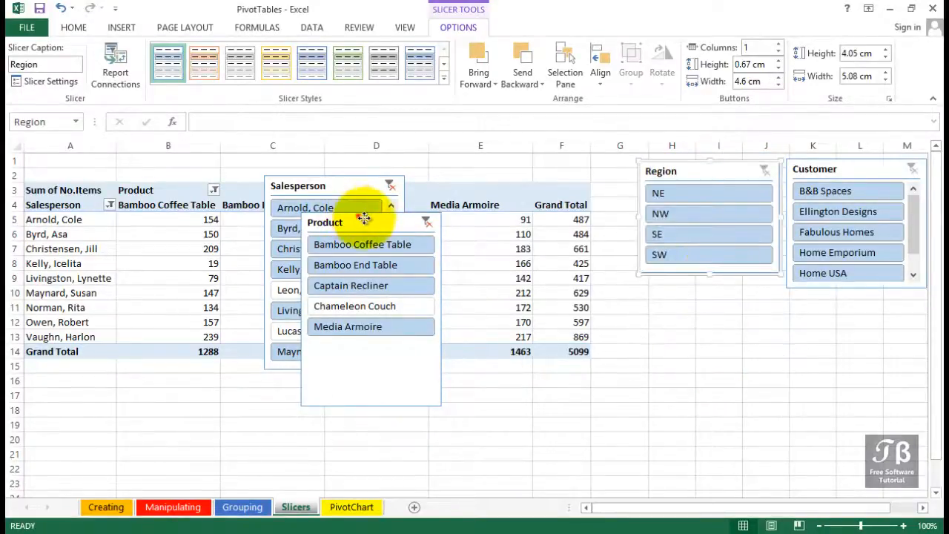
drag(358, 216, 841, 303)
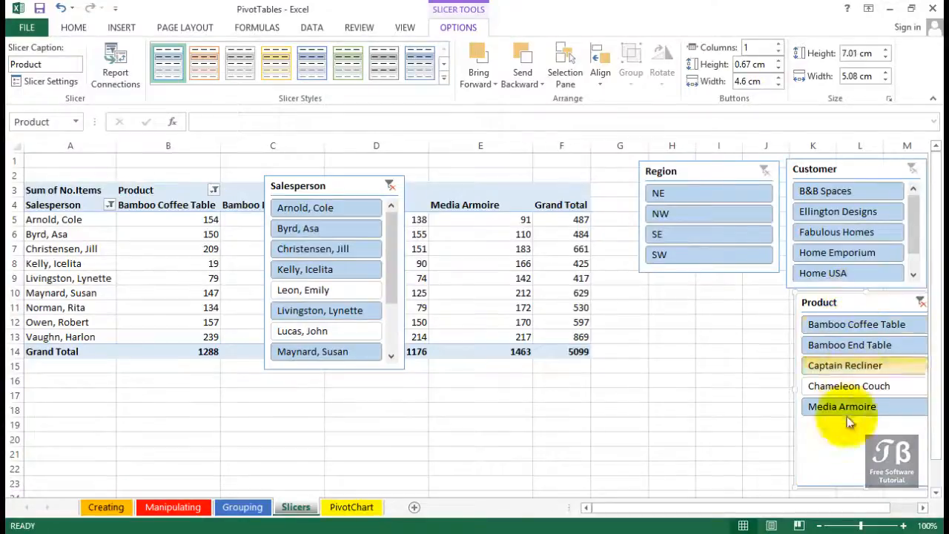
drag(860, 483, 866, 426)
Step: Lengthen the Salesperson slicer to about 10.6 cm so every name fits, and place it beneath the Region slicer
drag(316, 187, 696, 286)
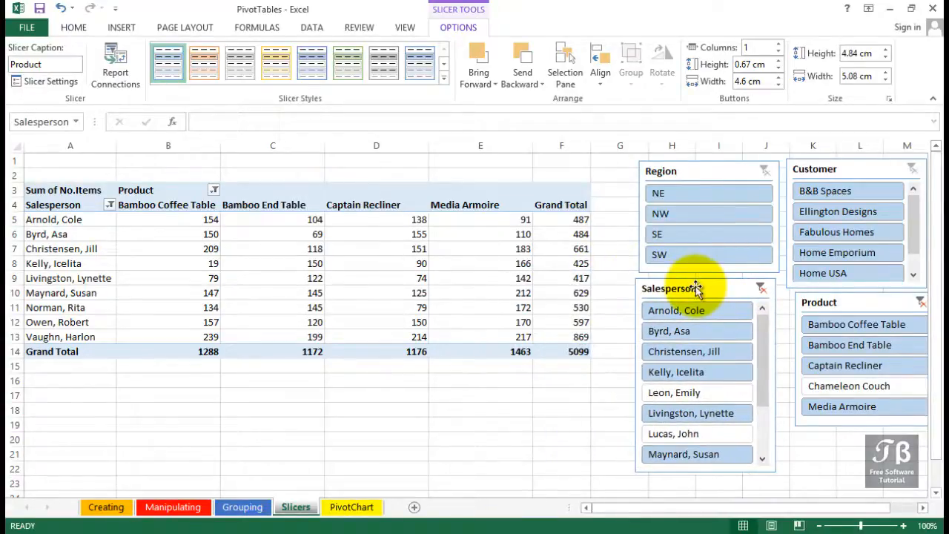
drag(778, 473, 783, 512)
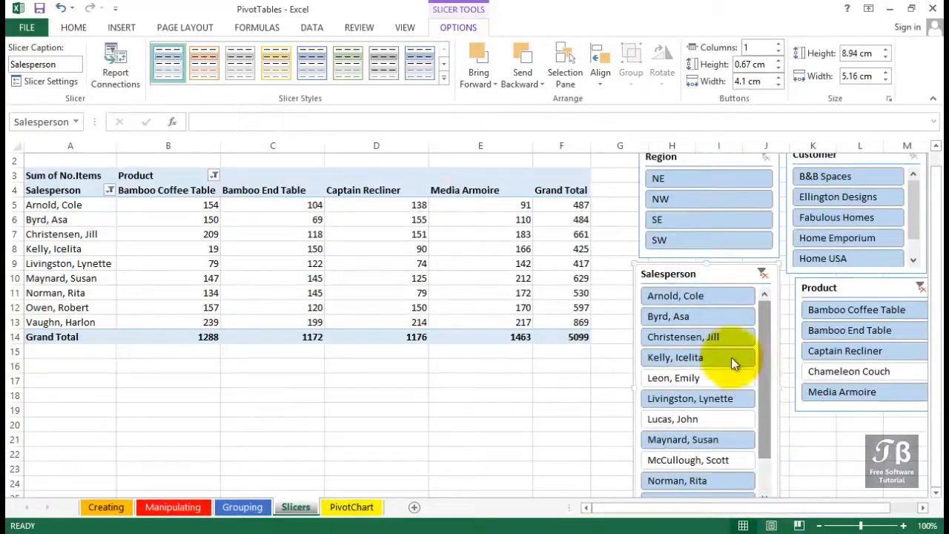
drag(694, 268, 521, 194)
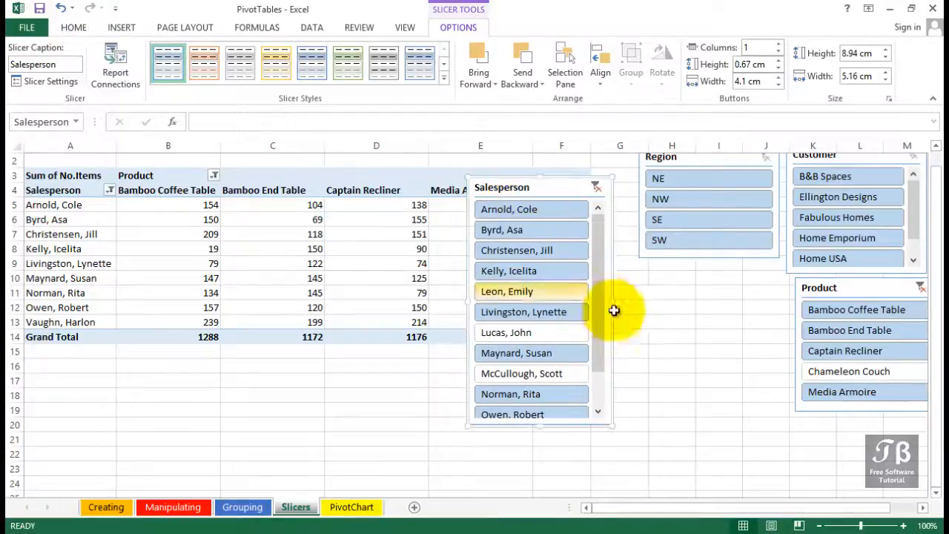
drag(602, 302, 600, 361)
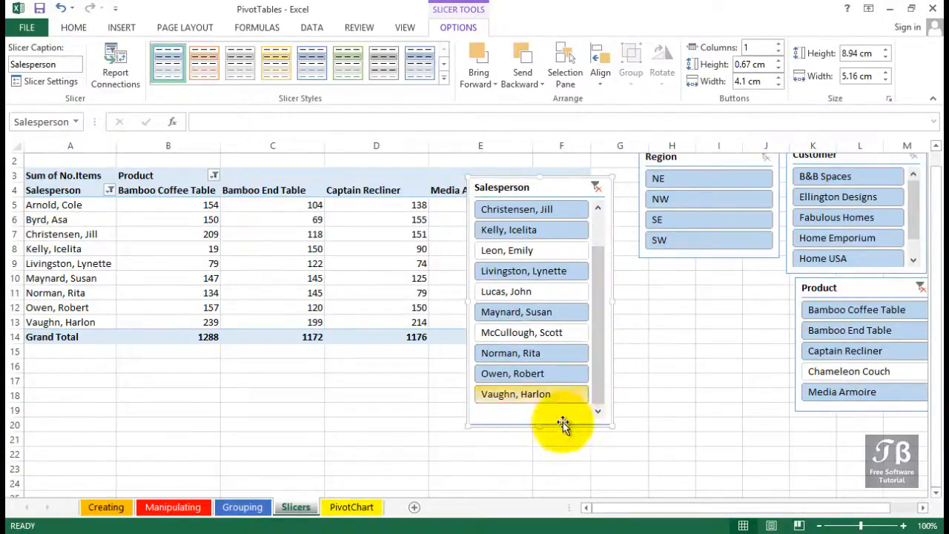
drag(540, 427, 542, 470)
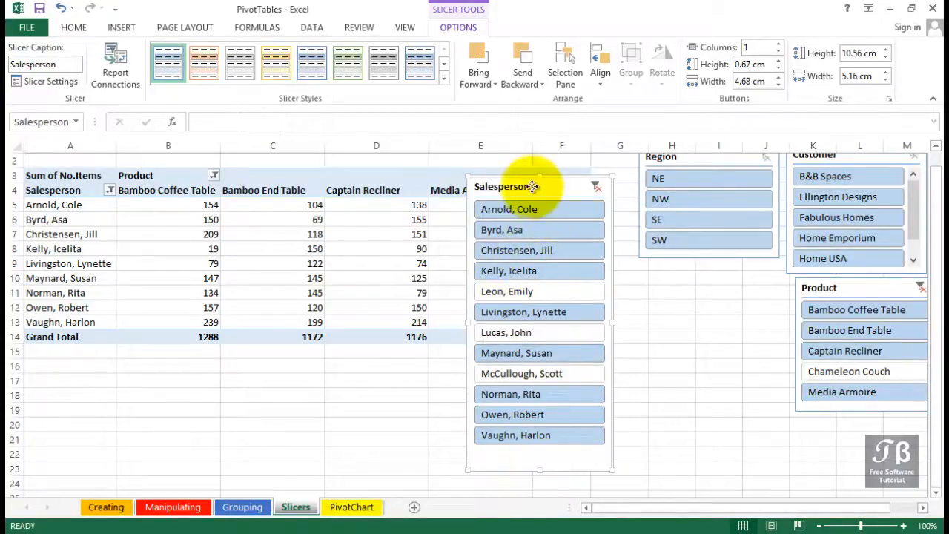
drag(532, 186, 716, 256)
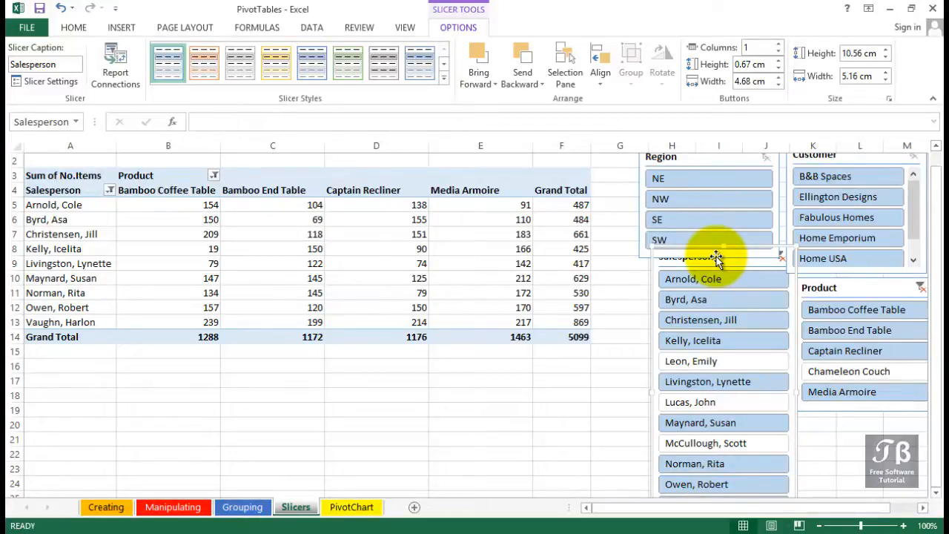
Step: Use the Customer slicer to filter by Home Emporium and Home USA individually, finishing with both selected together
click(836, 239)
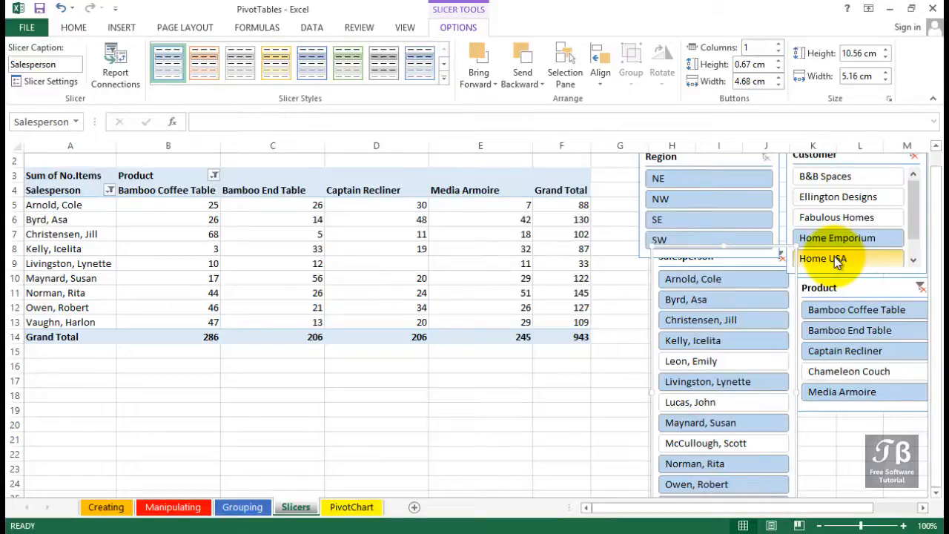
click(835, 257)
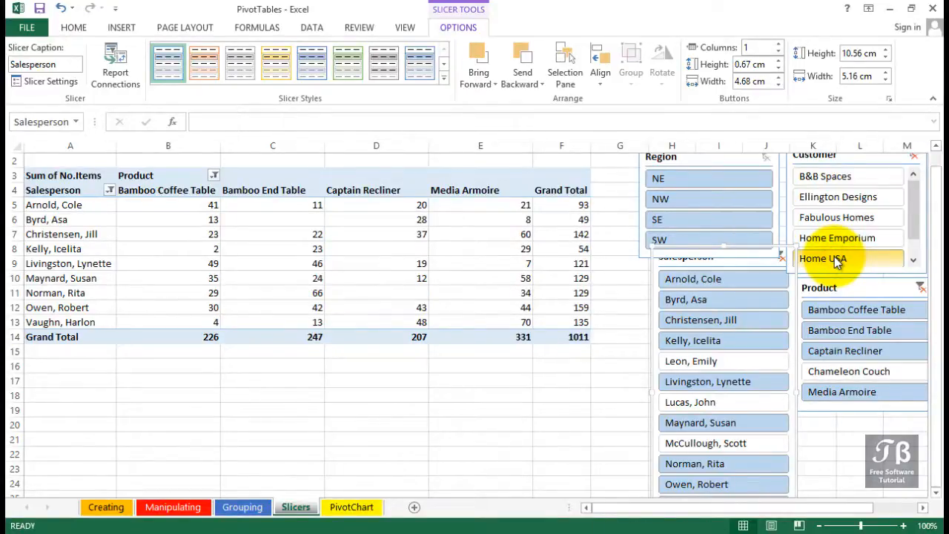
click(836, 239)
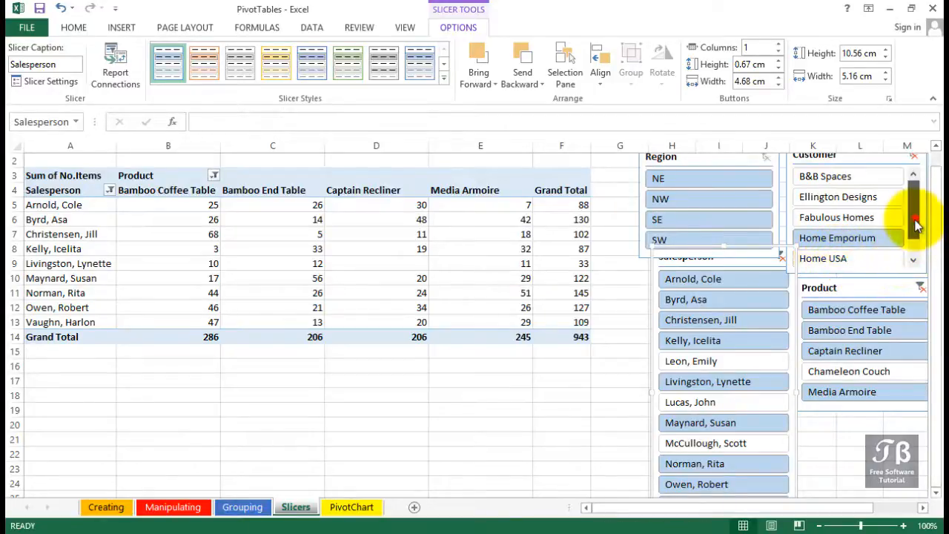
drag(917, 203, 915, 239)
ctrl+click(867, 239)
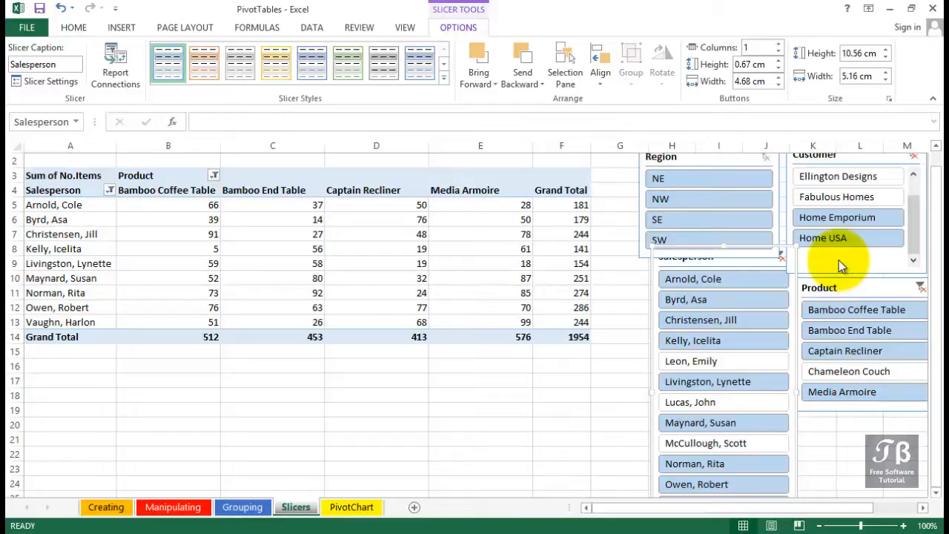
Step: Arrange the Salesperson slicer's buttons in two columns
click(819, 290)
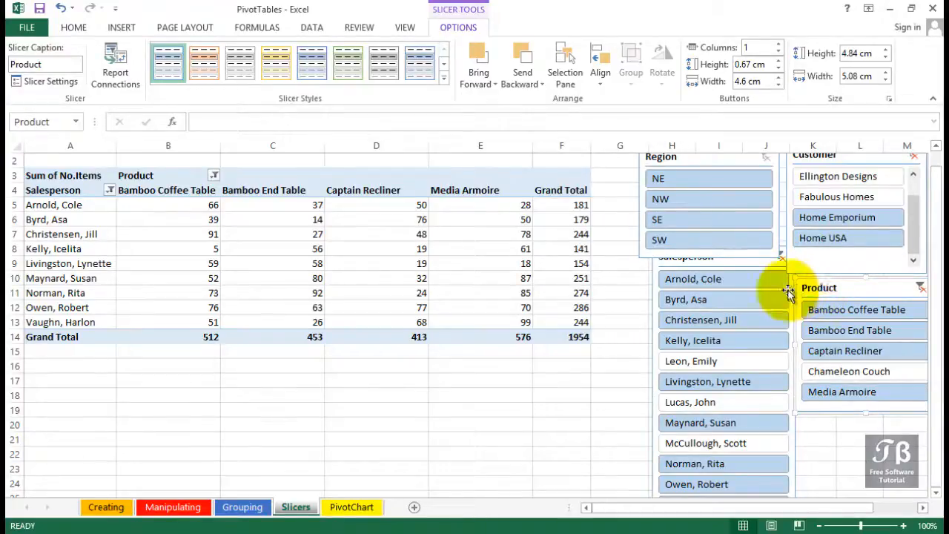
drag(745, 265, 504, 212)
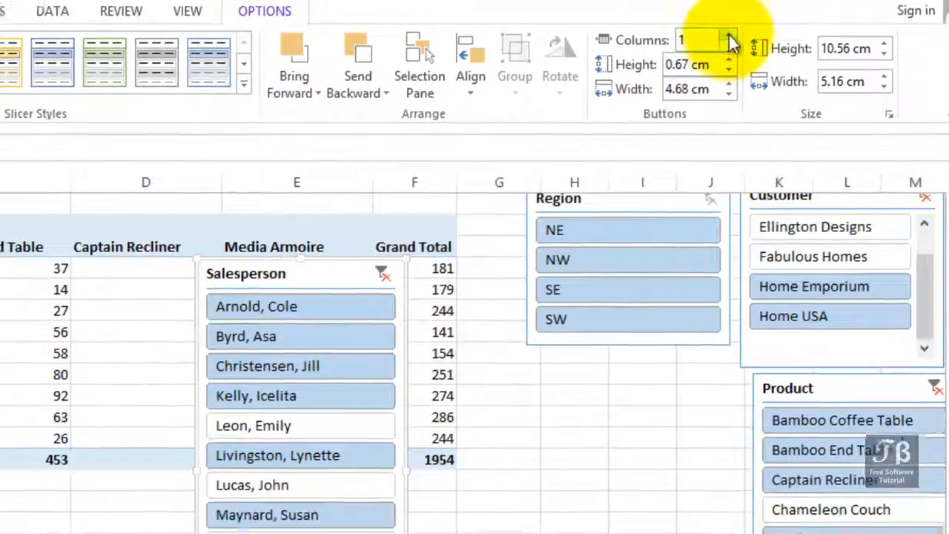
click(701, 65)
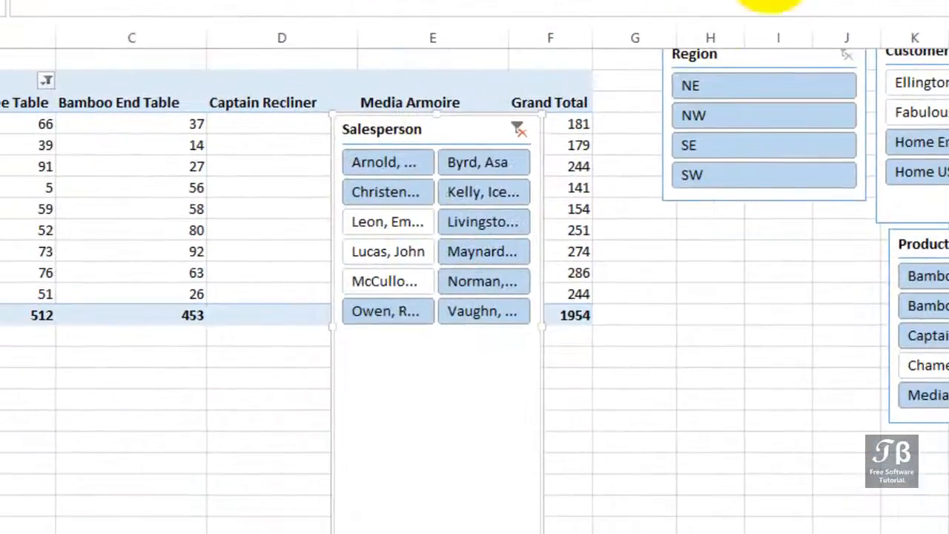
Step: Make the Salesperson slicer wider and shorter, and position it directly beneath the pivot table's Grand Total row
drag(542, 268, 705, 319)
drag(489, 127, 107, 325)
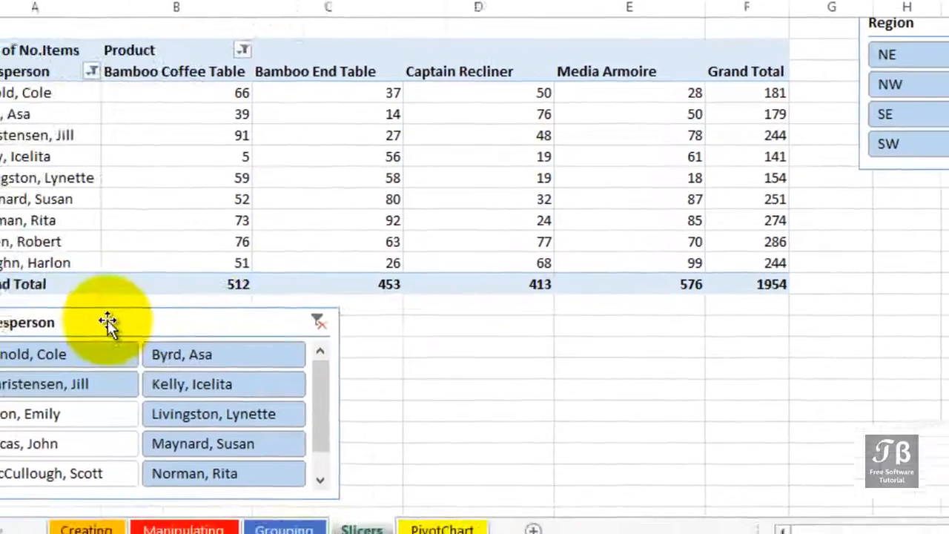
drag(167, 310, 168, 310)
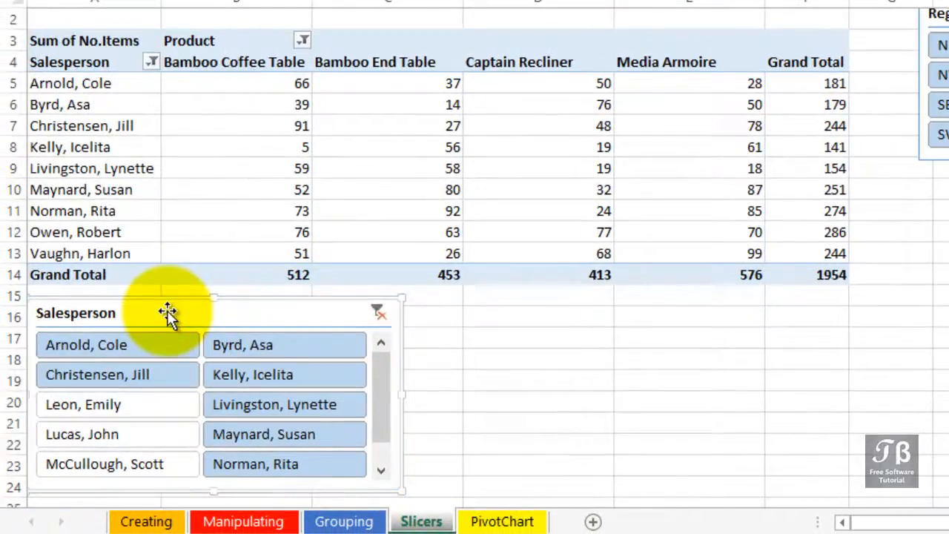